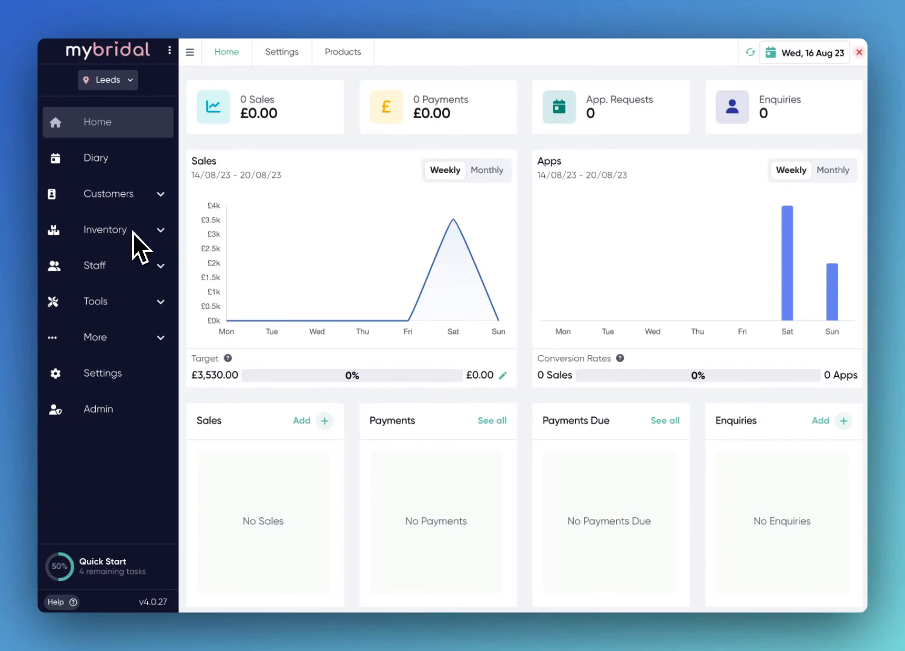
Start a new product from the inventory's product list
left_click(143, 232)
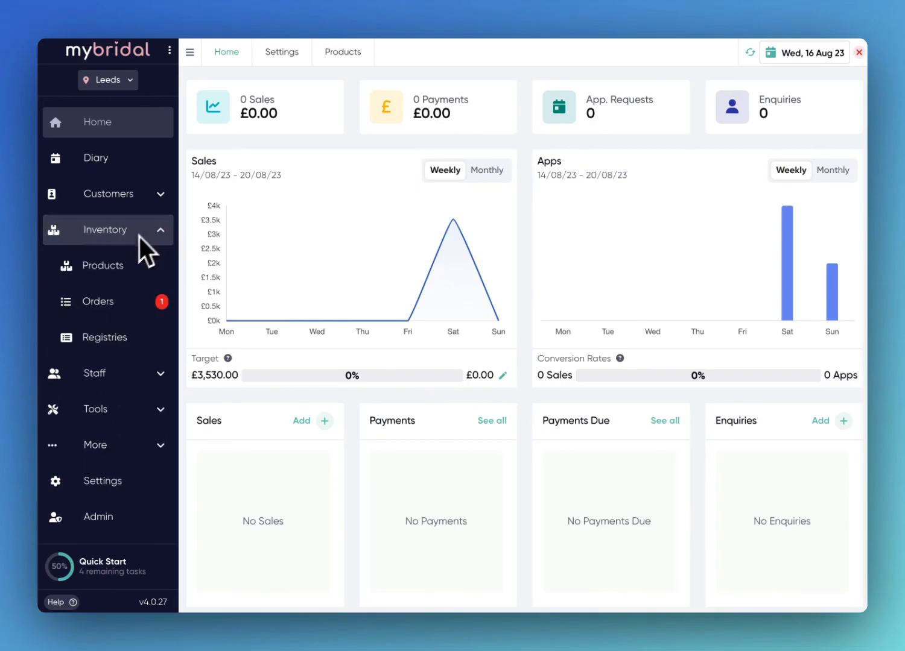
left_click(109, 271)
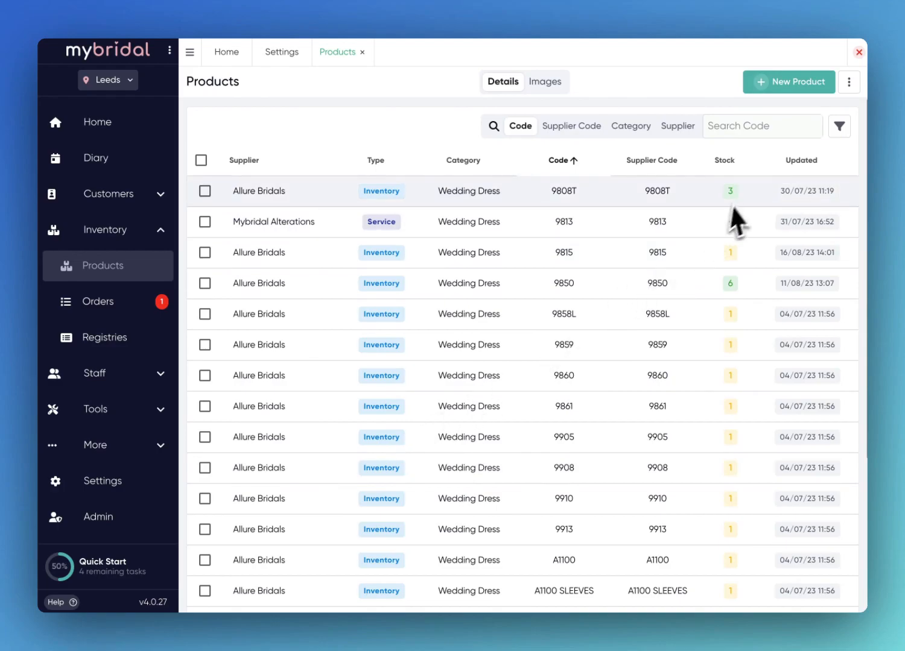
left_click(794, 88)
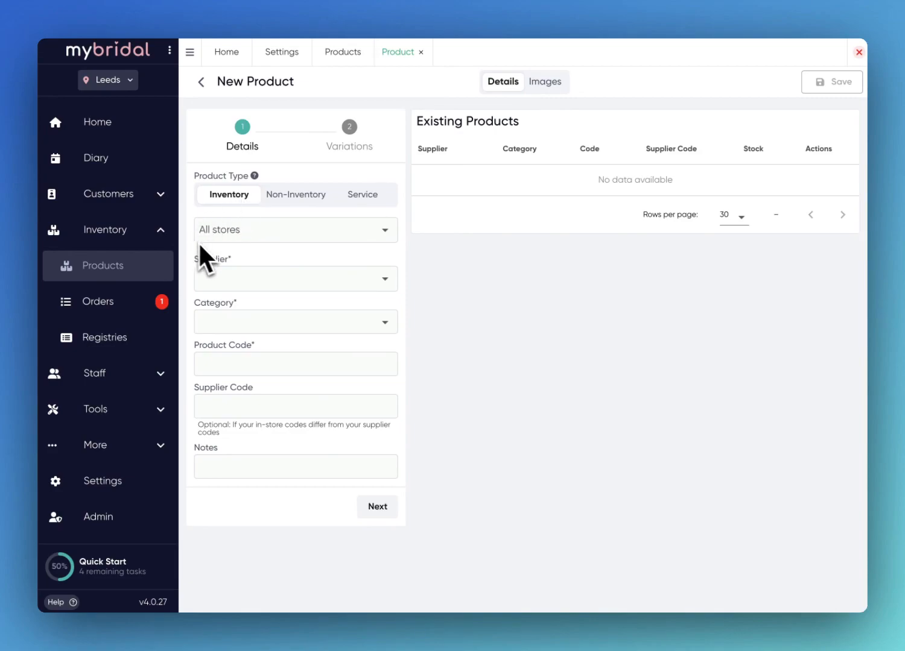
Keep all stores selected for the product and choose Emma's Wedding Dresses as the supplier
left_click(374, 235)
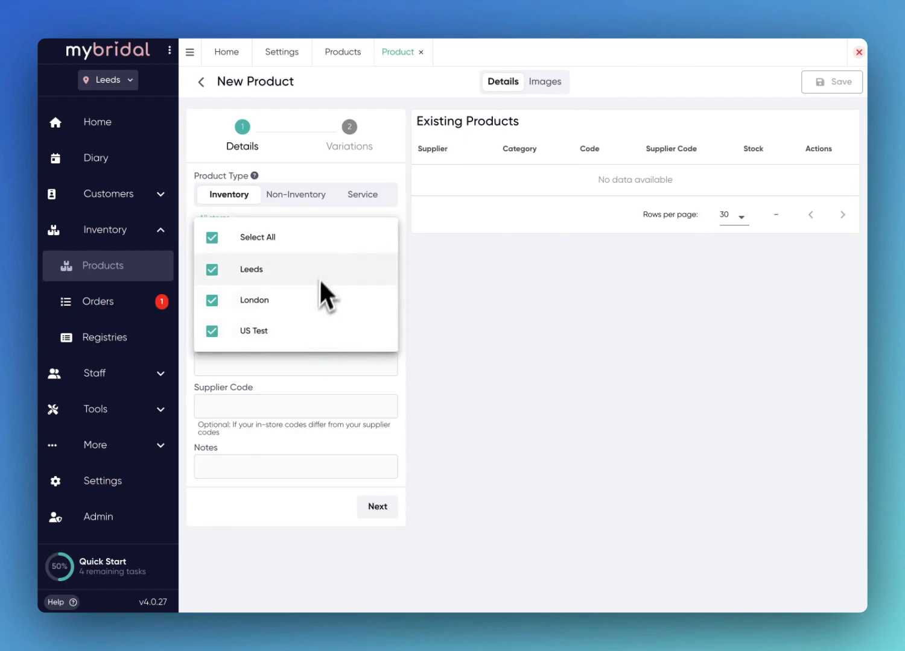
left_click(444, 262)
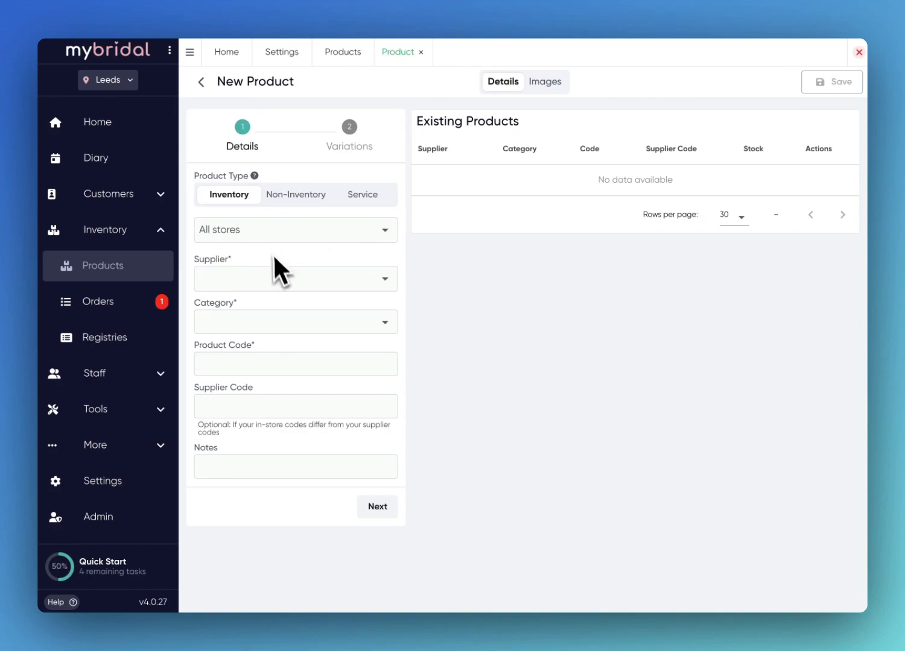
left_click(383, 279)
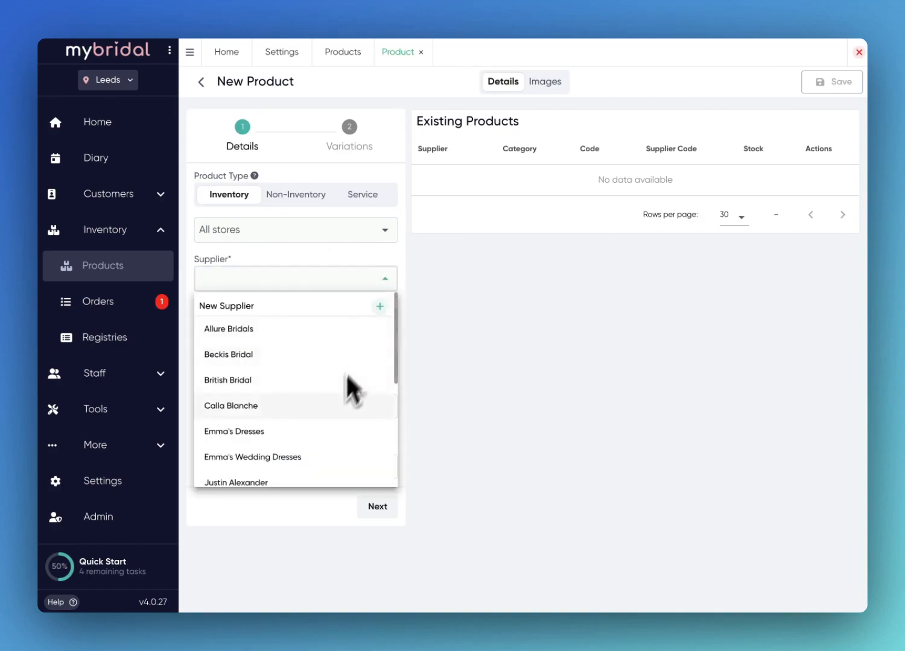
scroll(348, 369, "down", 3)
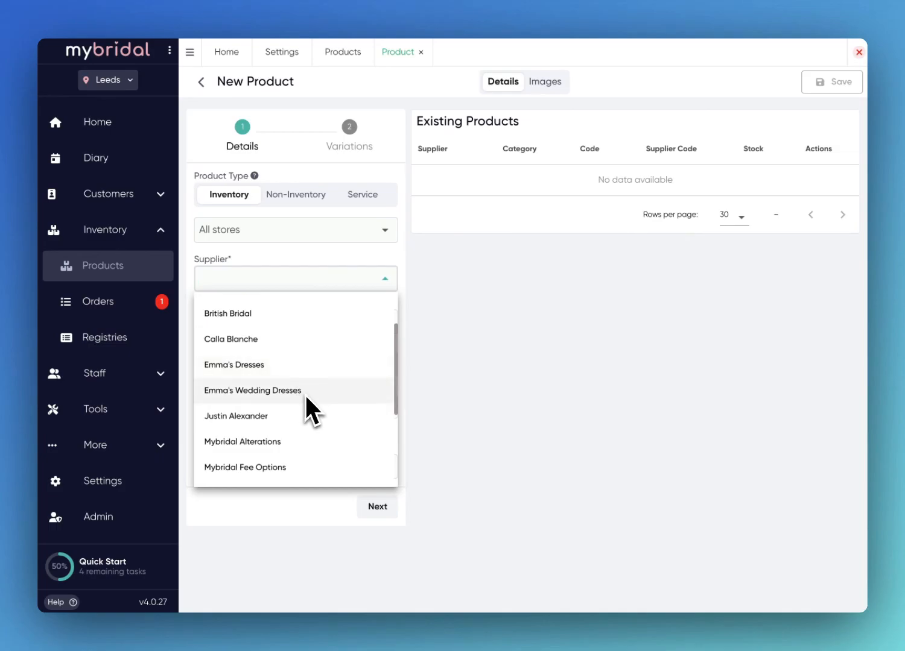
left_click(305, 394)
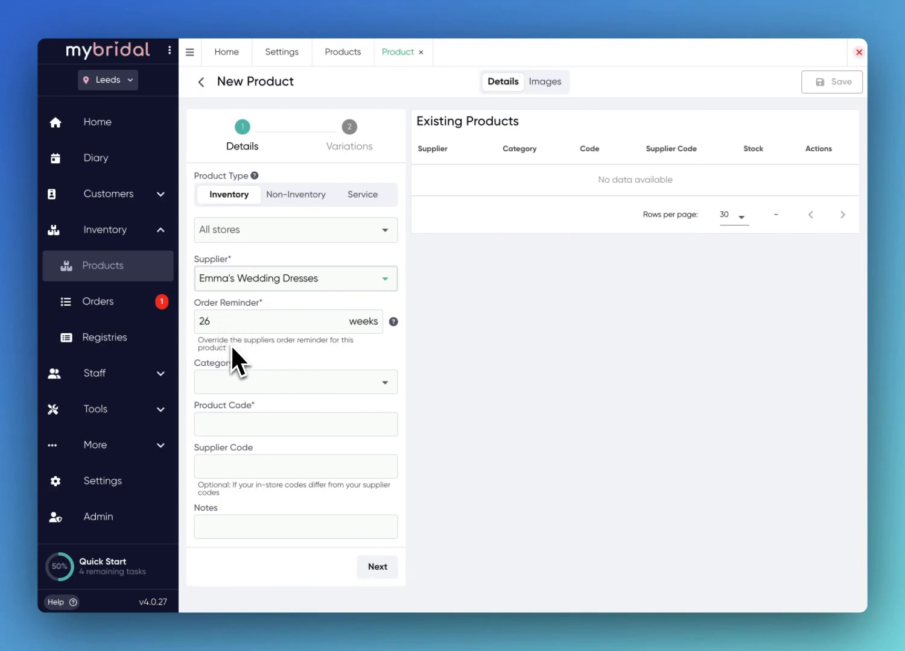
Set the product's category to Wedding Dress
left_click(368, 384)
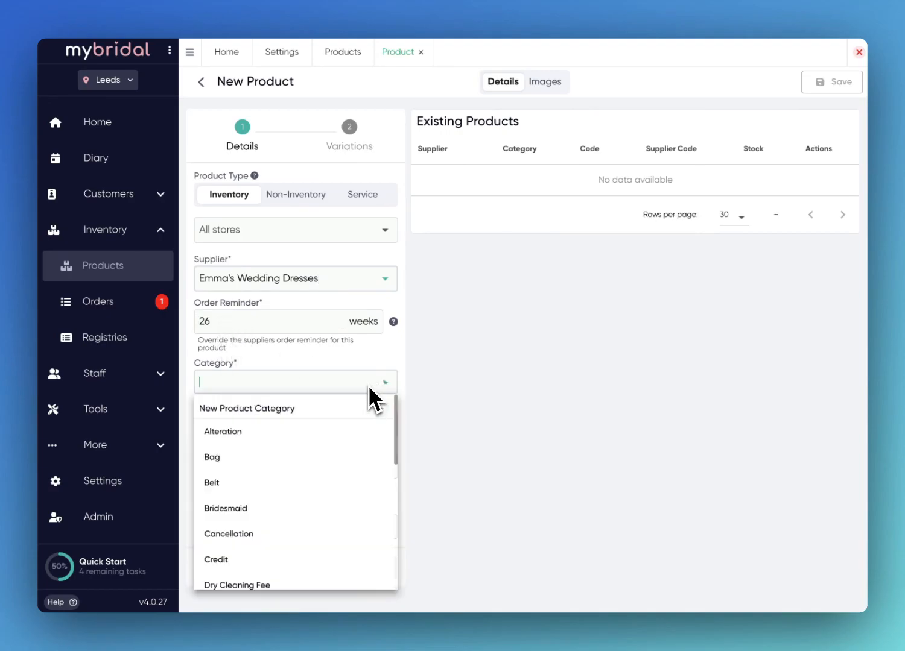
scroll(300, 538, "down", 10)
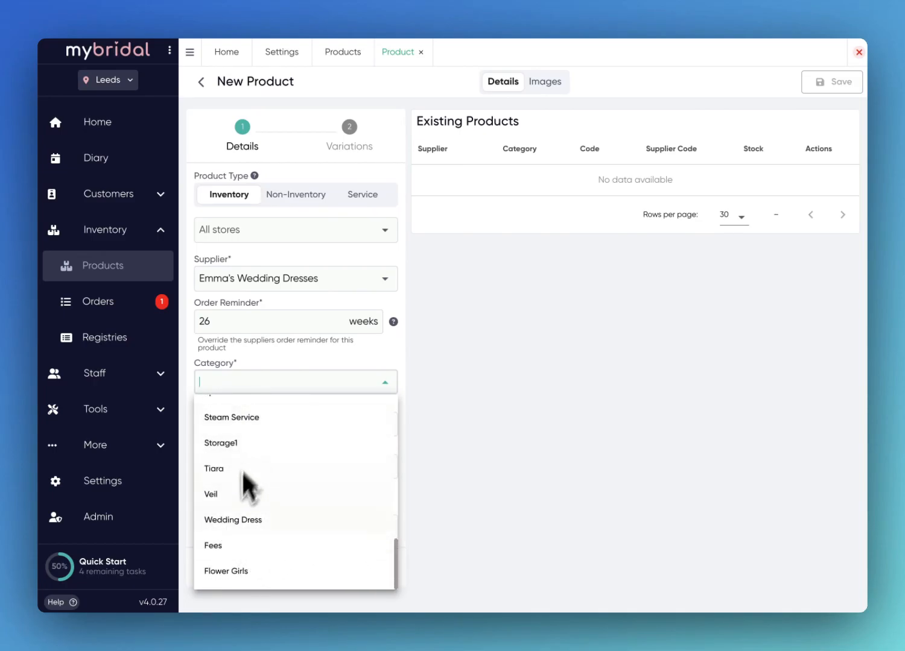
scroll(300, 477, "up", 10)
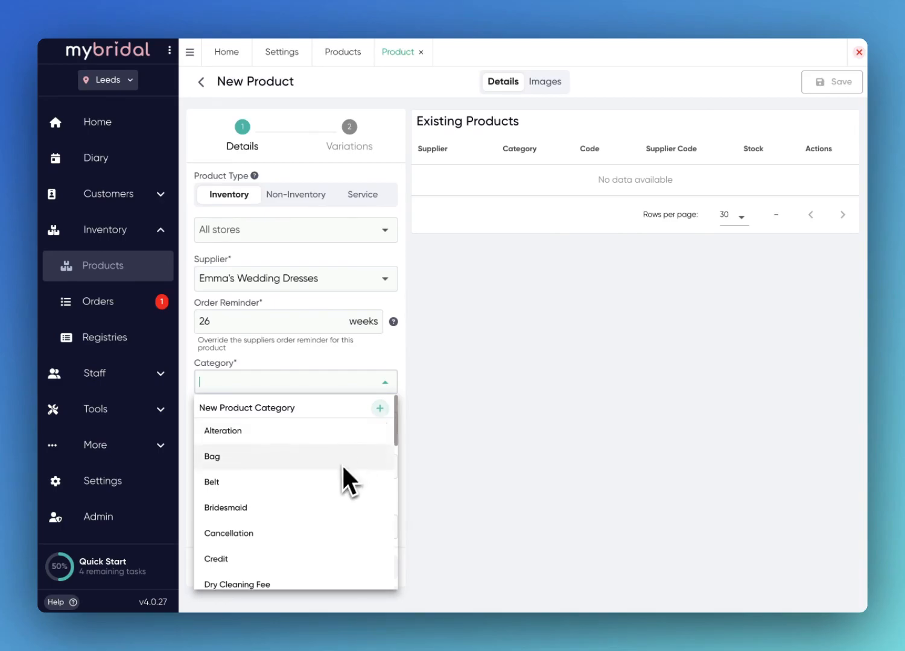
scroll(342, 467, "down", 10)
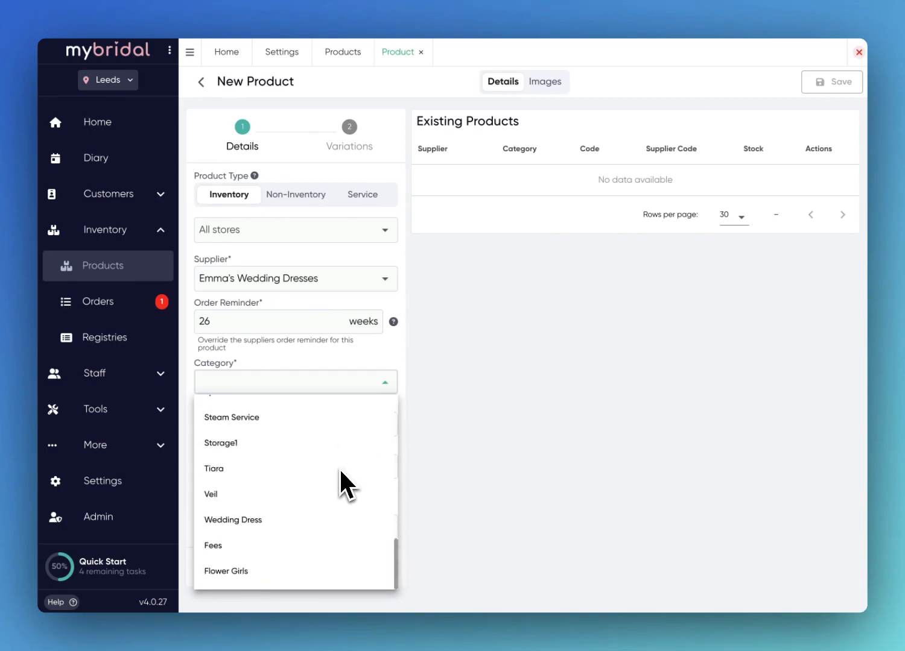
left_click(251, 520)
Enter EWD123 as both the product code and the supplier code, and continue to the variations stage
left_click(268, 428)
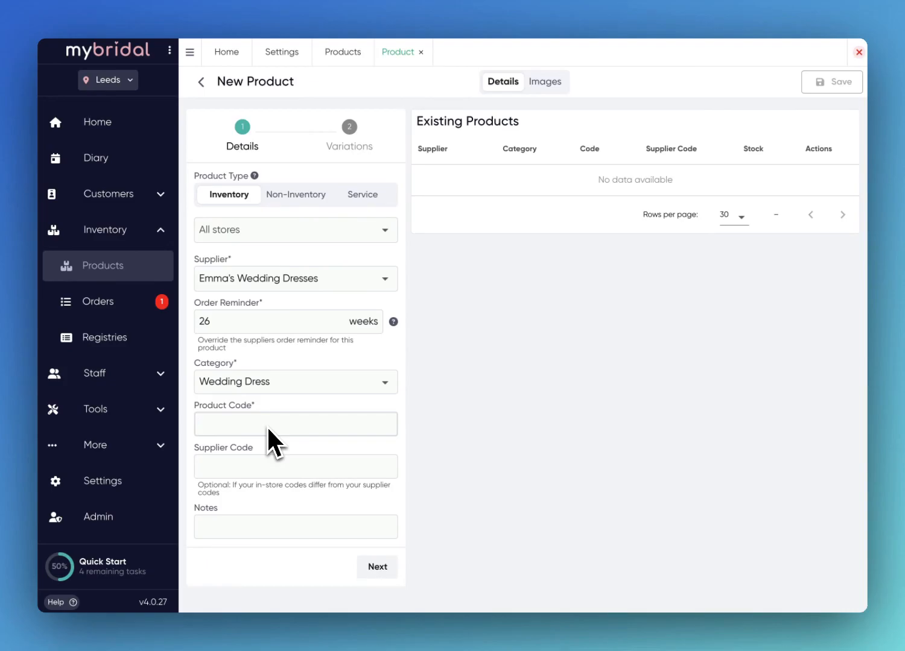
type("EWD123")
left_click(231, 471)
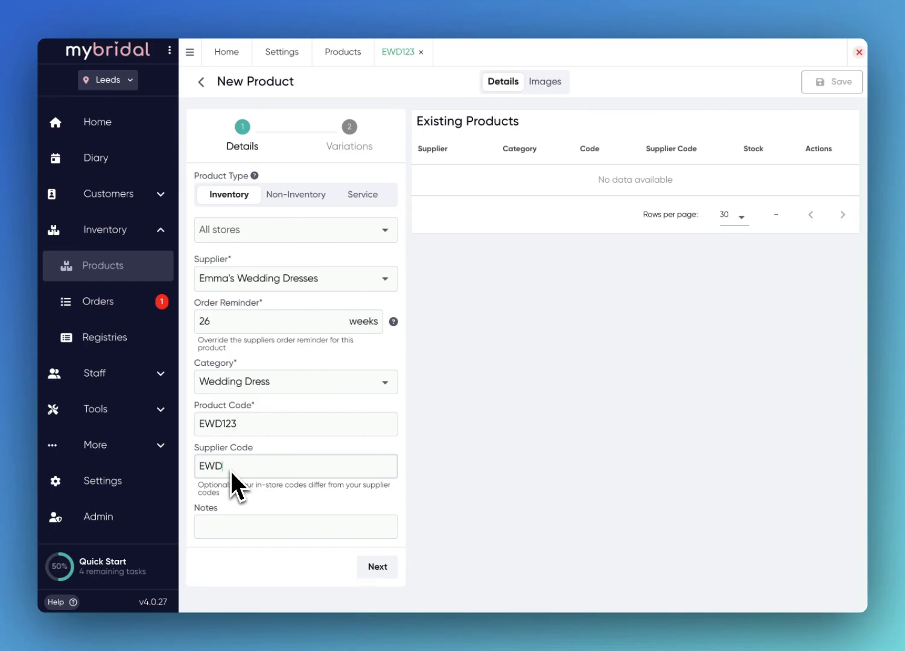
type("EWD123")
left_click(377, 567)
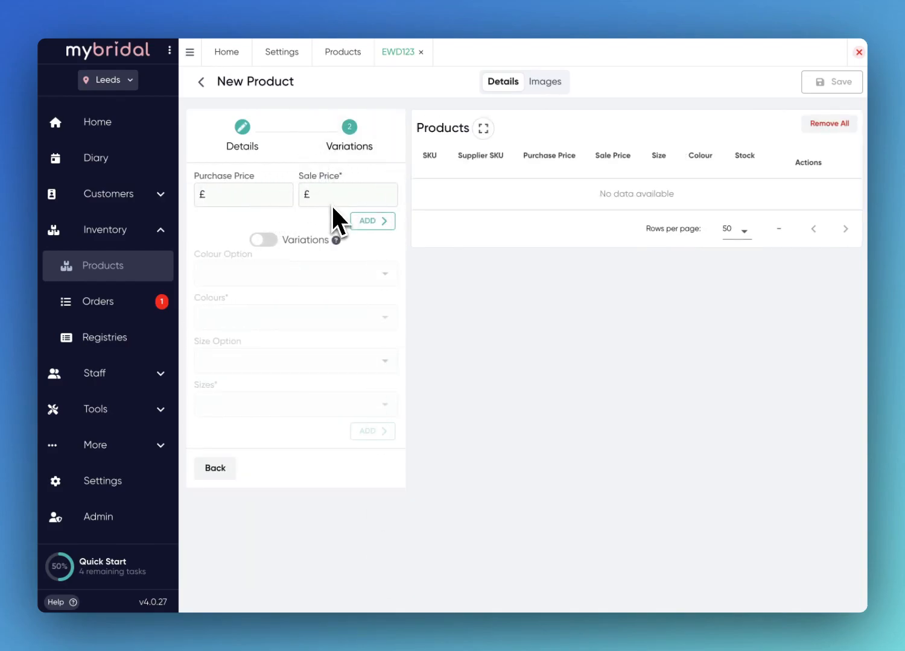
Set the product's purchase price to £400 and its sale price to £2000
left_click(253, 192)
type("400")
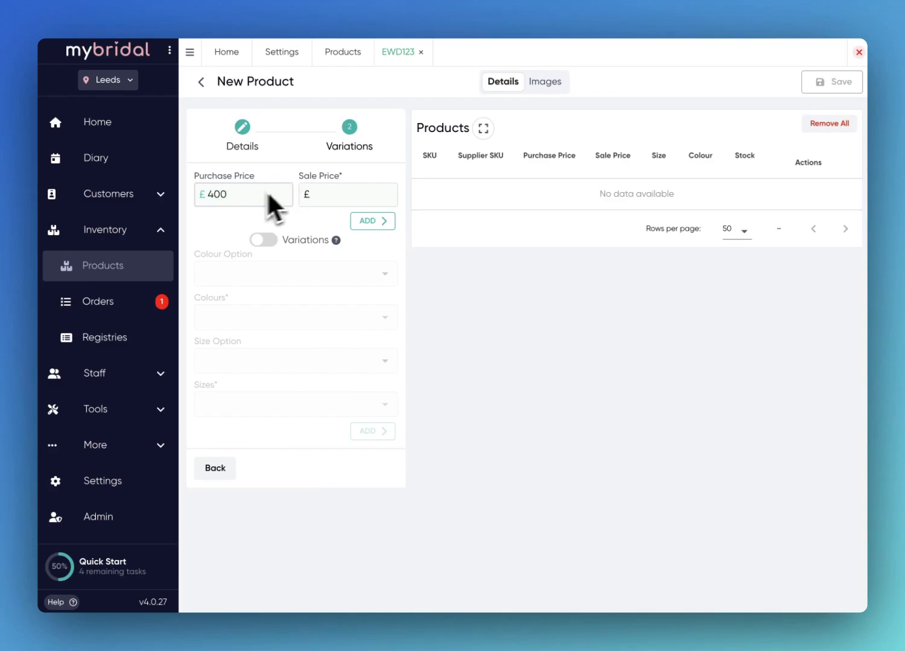
left_click(333, 194)
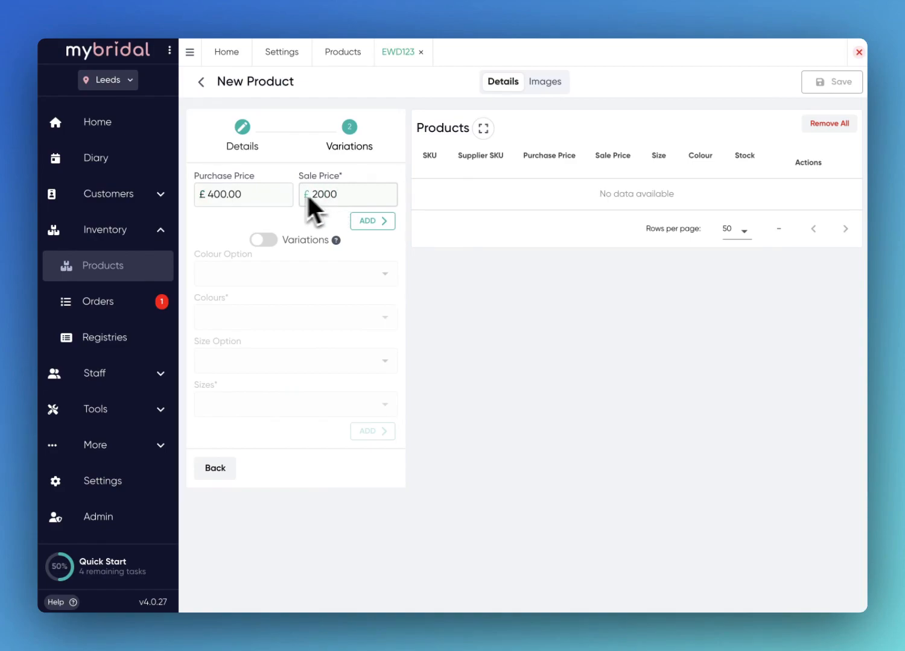
Add a single product line without variations and give it size 08, colour Ivory and a stock of 1
left_click(380, 221)
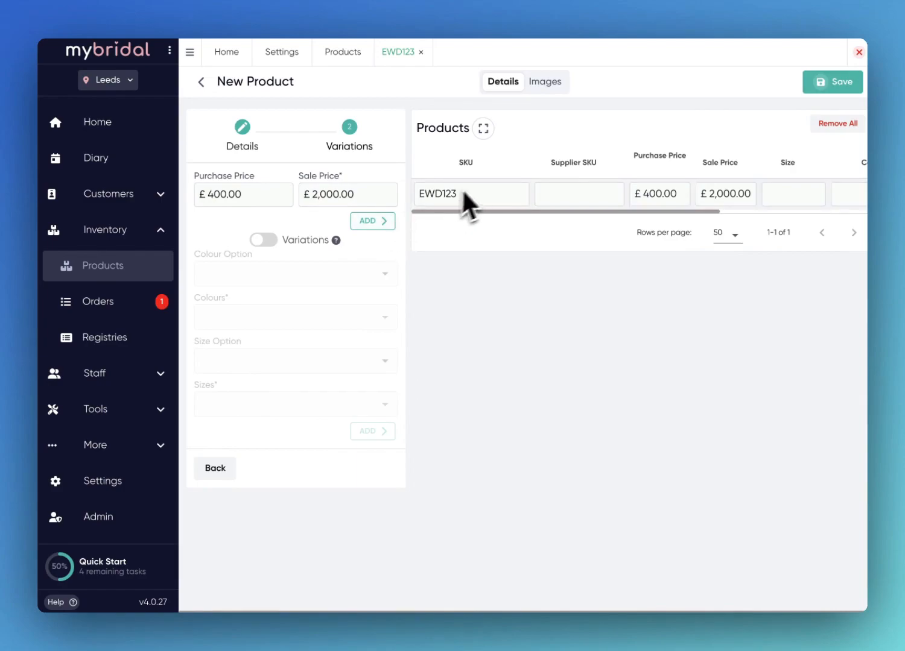
scroll(483, 200, "right", 2)
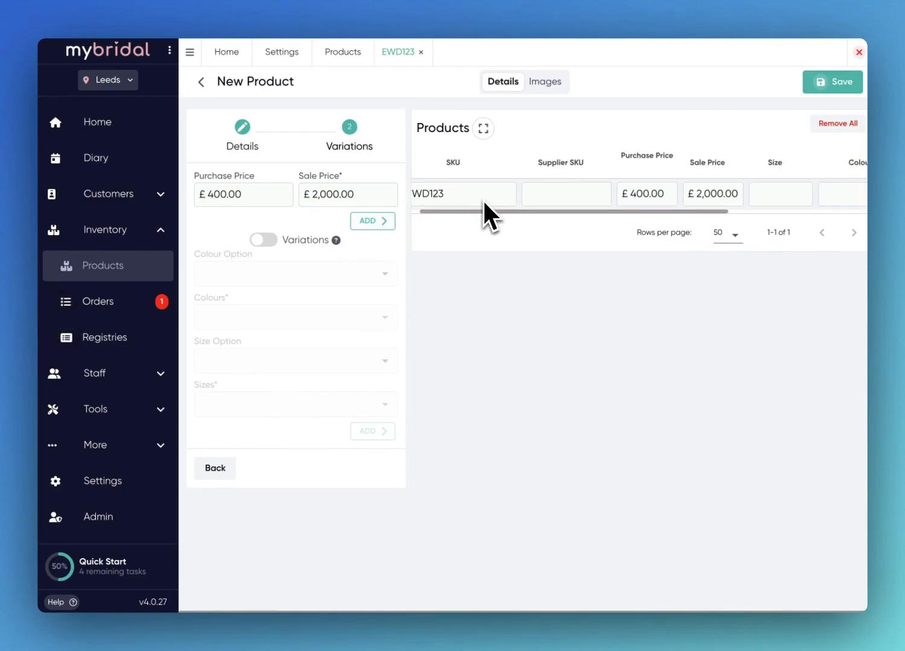
scroll(486, 194, "left", 2)
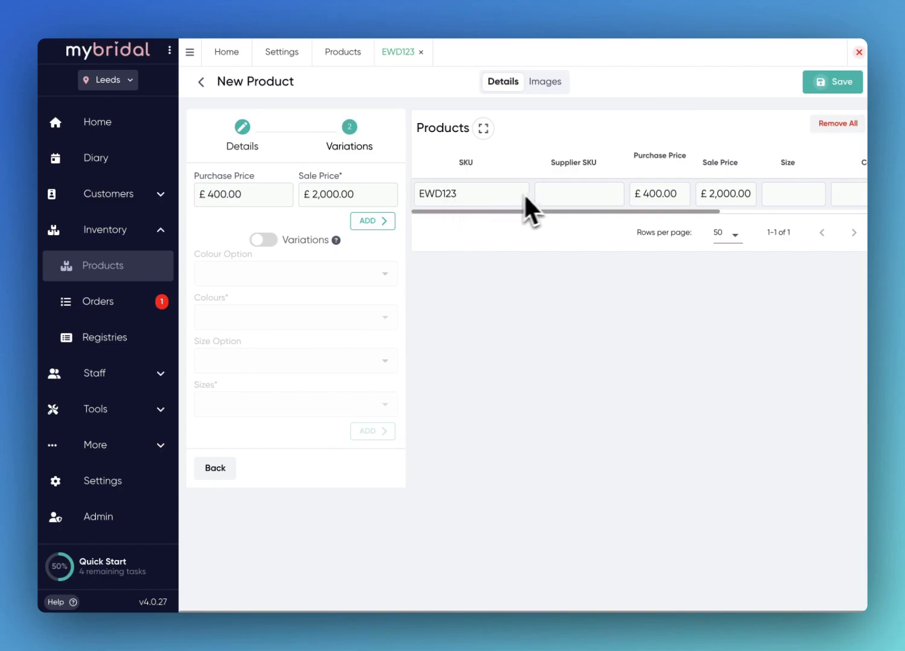
scroll(543, 193, "right", 5)
scroll(566, 195, "right", 5)
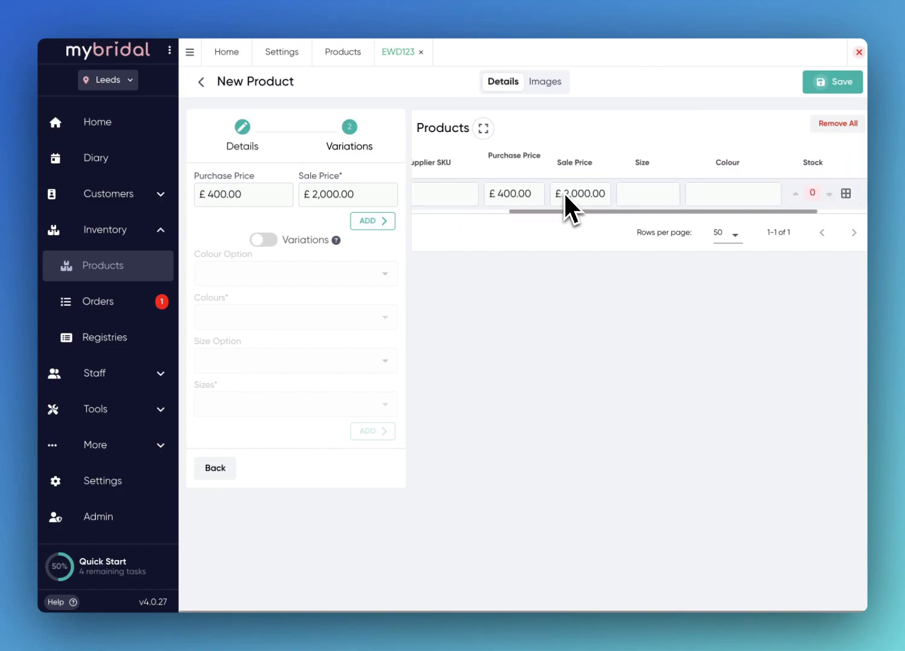
scroll(633, 199, "right", 5)
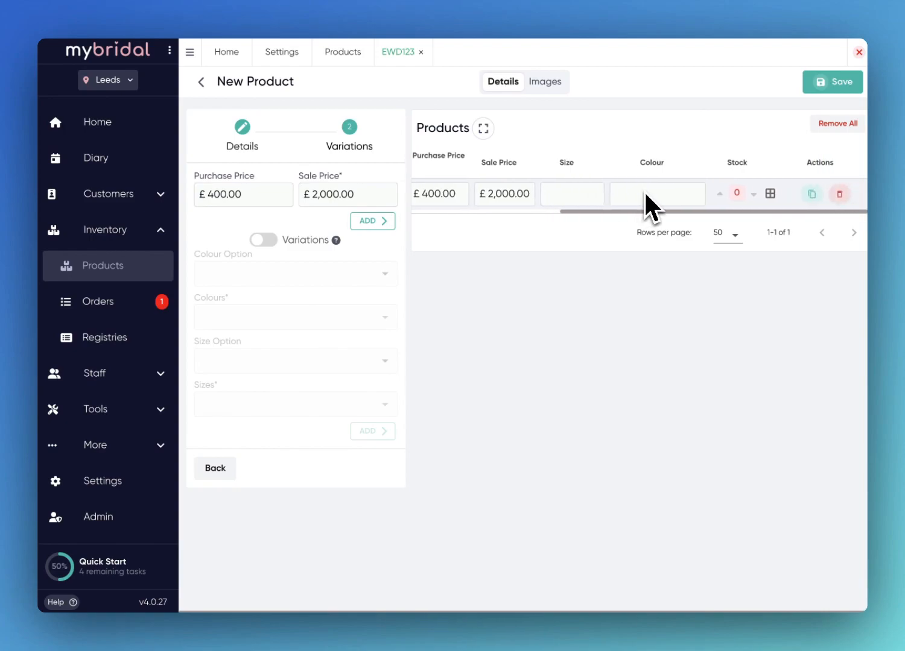
left_click(576, 201)
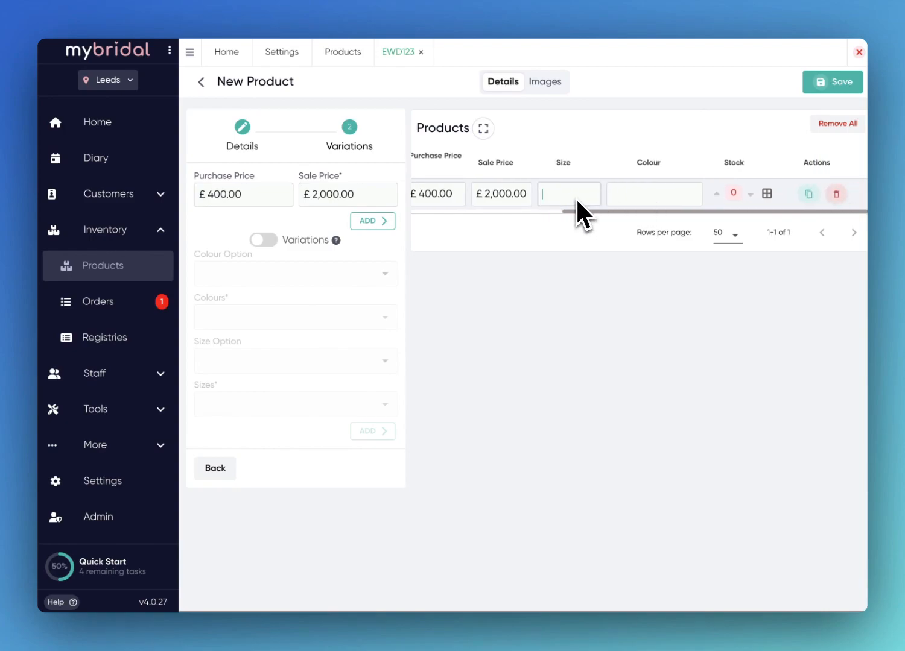
type("08")
left_click(676, 202)
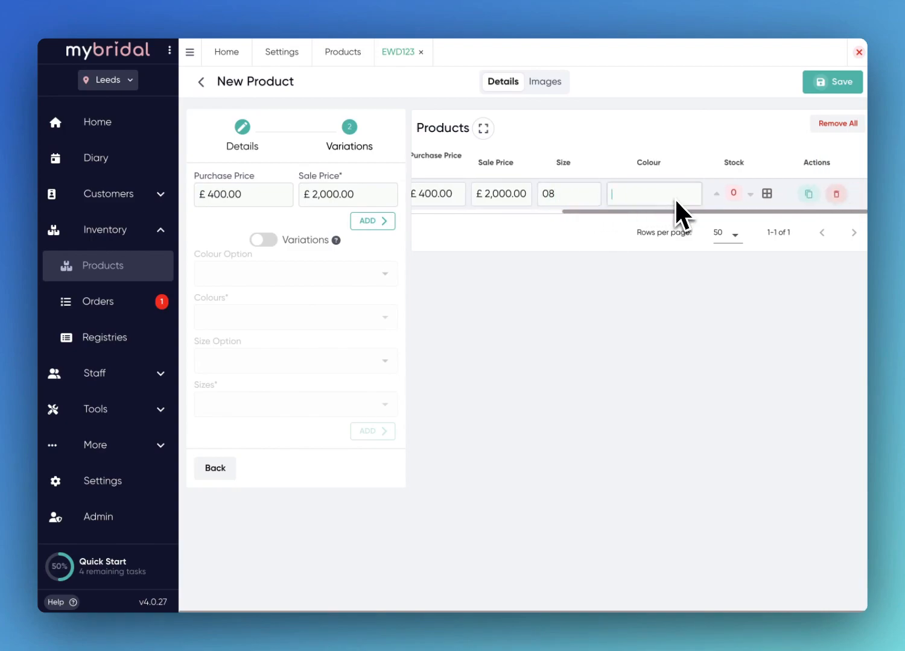
type("Ivory")
left_click(717, 193)
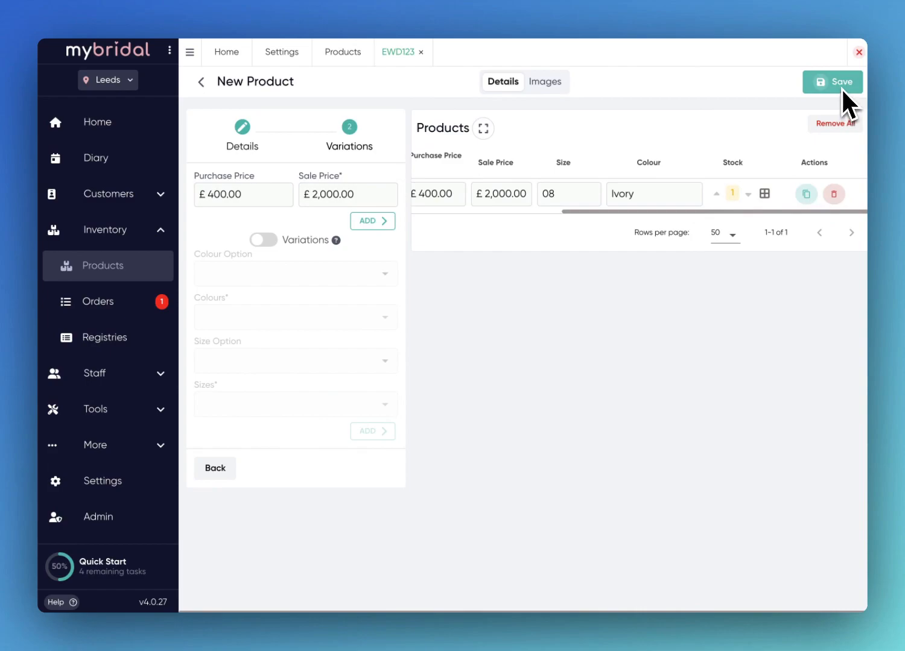
Remove all lines from the new product's list
scroll(571, 203, "left", 5)
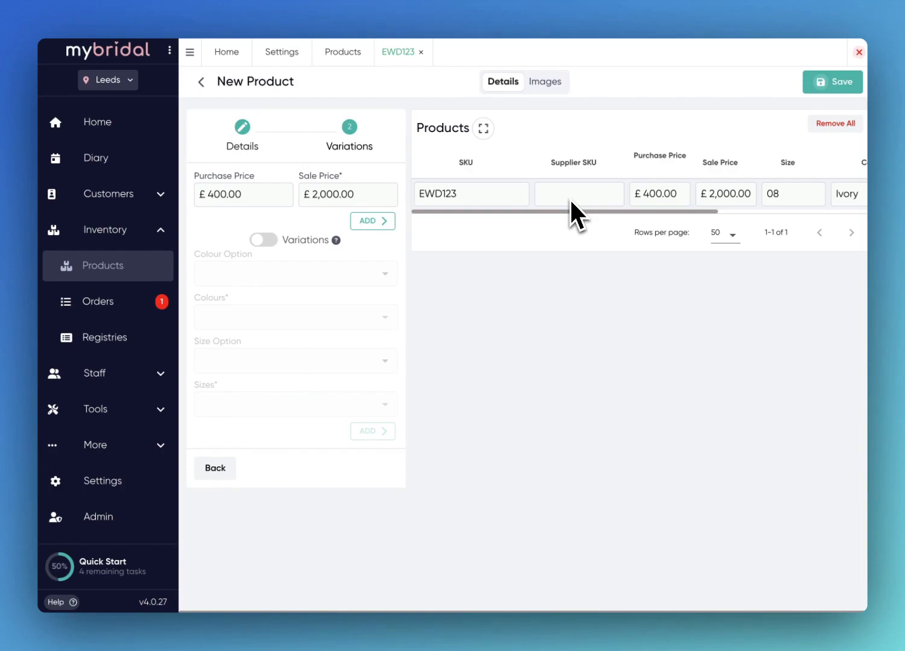
left_click(833, 126)
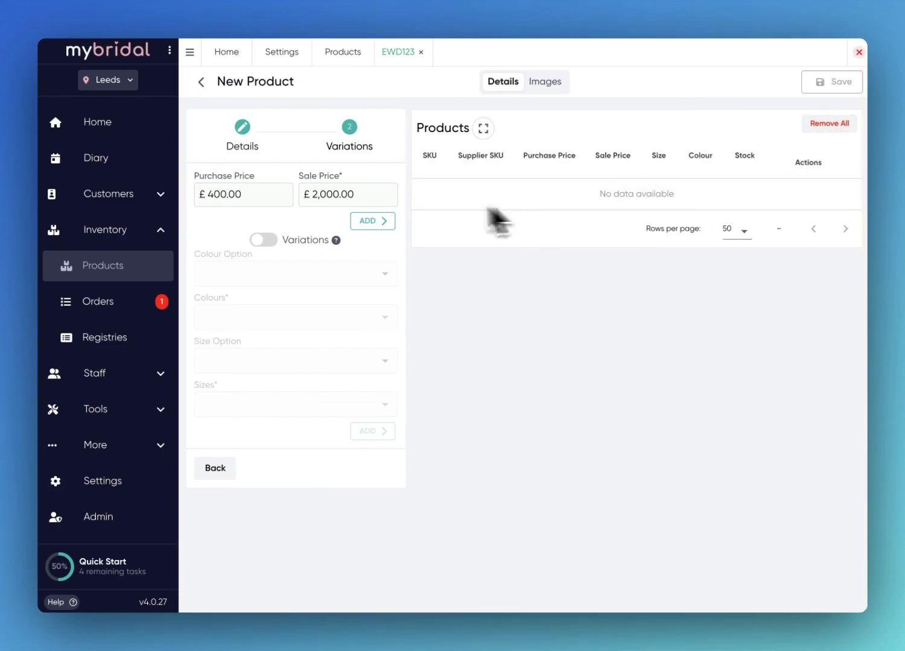
Enable variations and apply the Emma's Wedding Dress Colours option with only Ivory and Blush selected, leaving out Champange
left_click(262, 245)
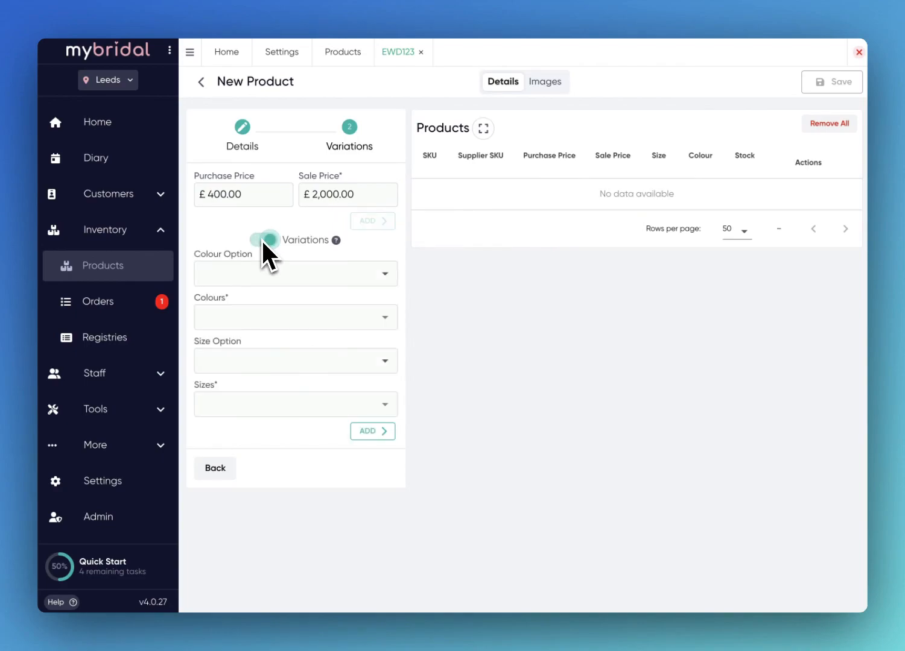
left_click(376, 277)
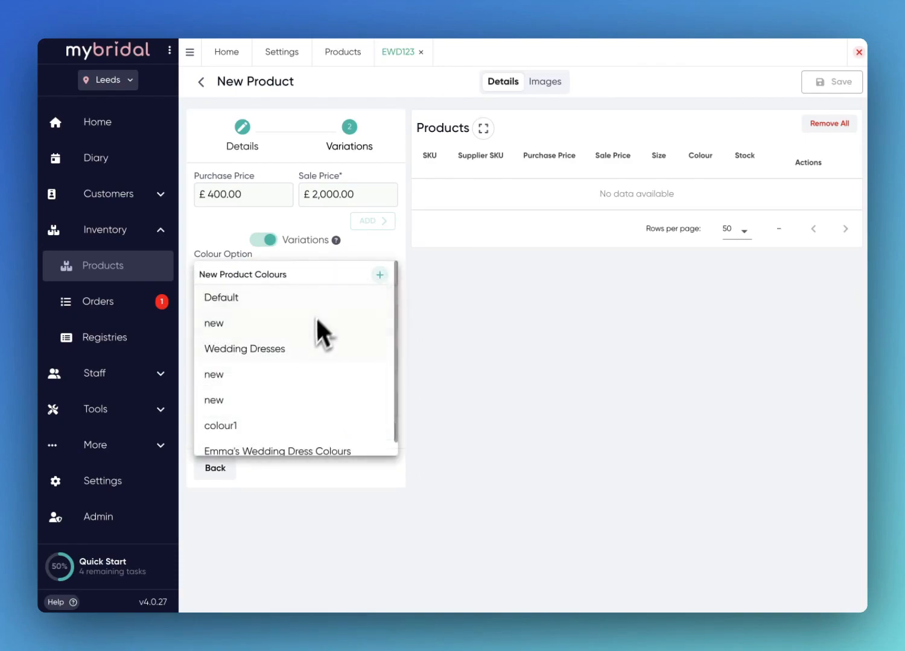
scroll(302, 385, "down", 1)
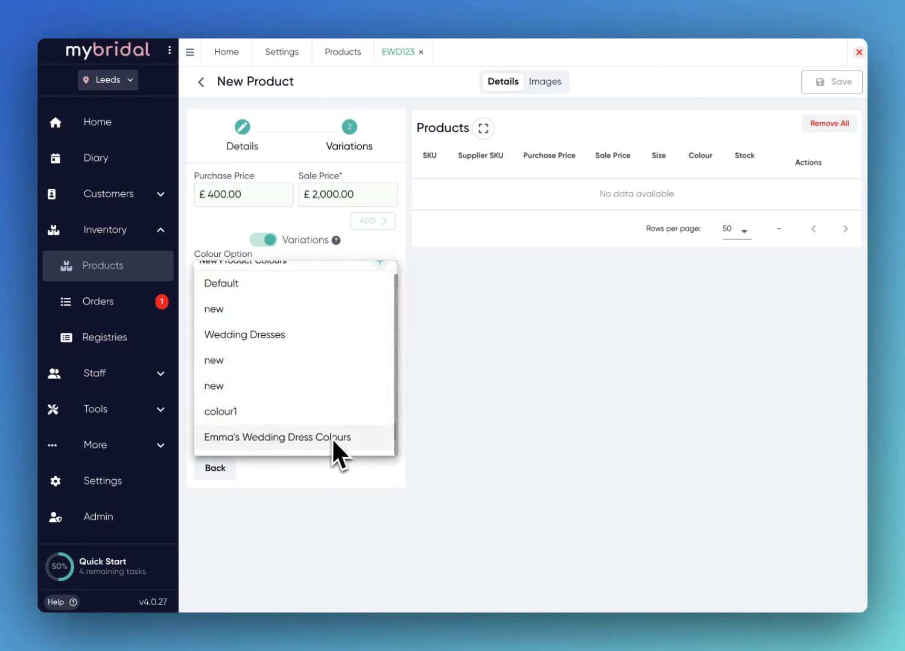
left_click(314, 439)
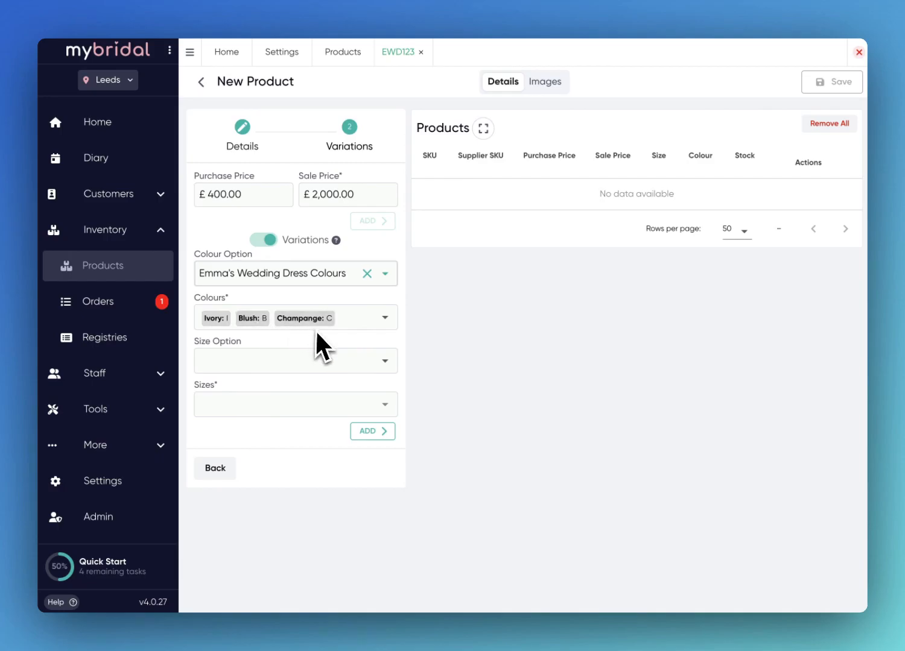
left_click(380, 323)
left_click(213, 454)
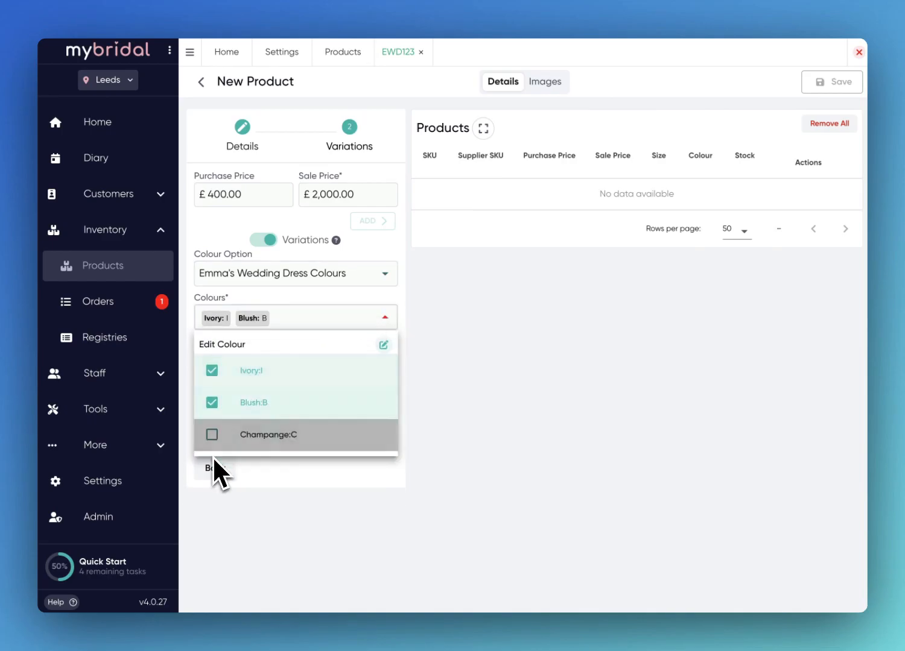
left_click(418, 342)
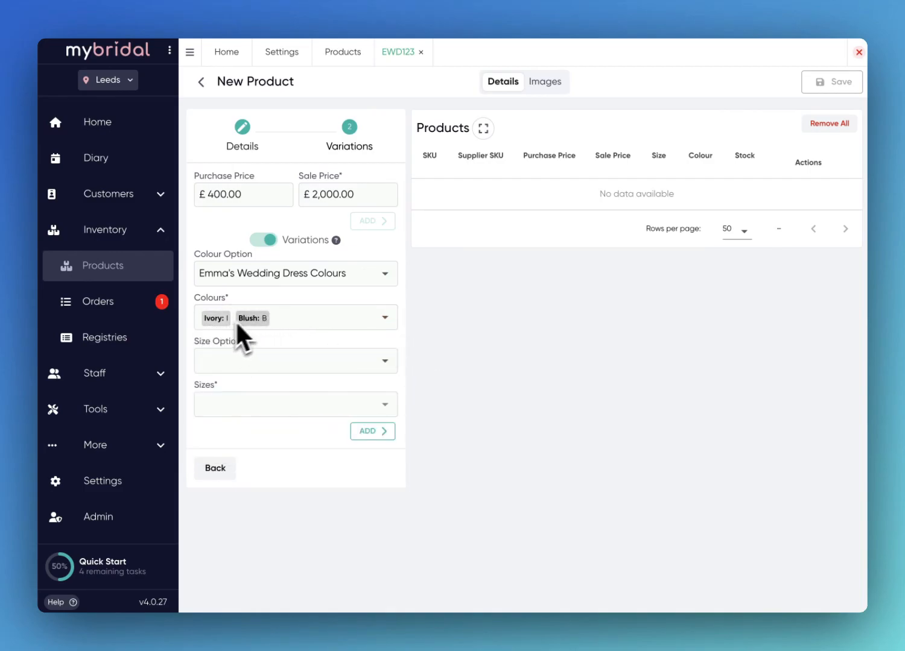
Set the variations' size option to Standard UK Dress Size
left_click(377, 366)
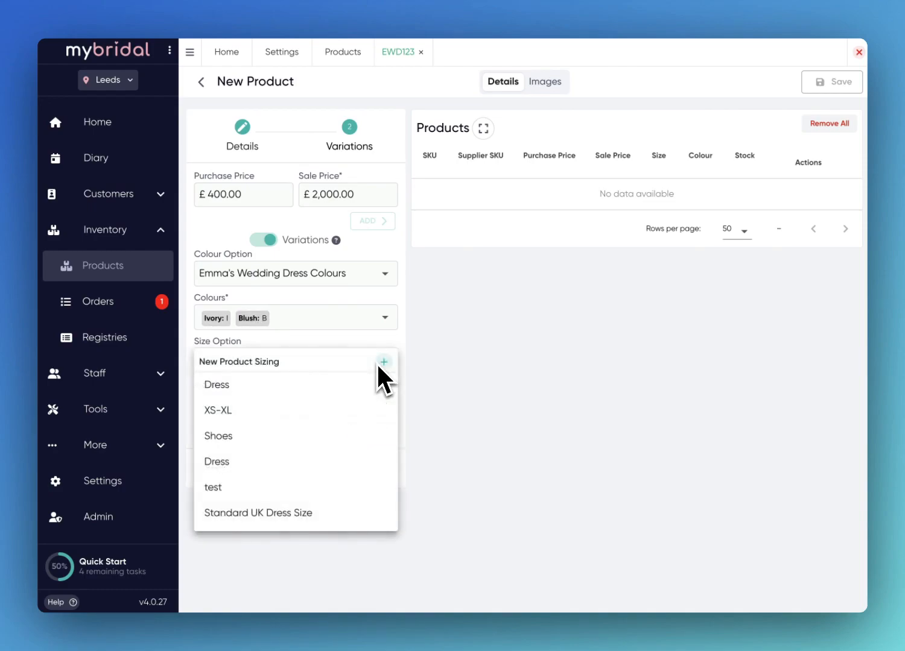
left_click(292, 513)
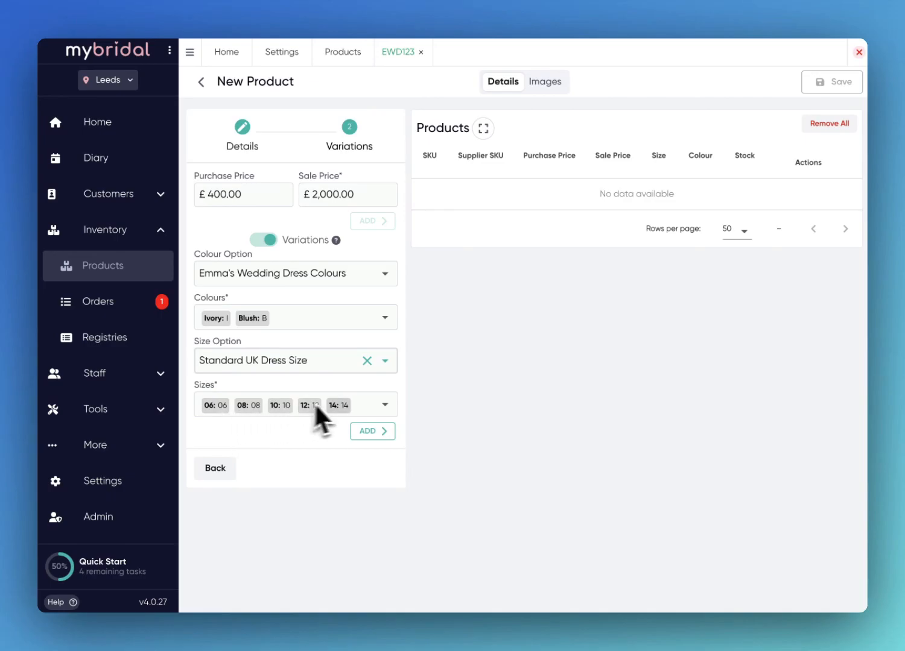
Add all Ivory and Blush variations in sizes 06 to 14 to the new product's list
left_click(372, 432)
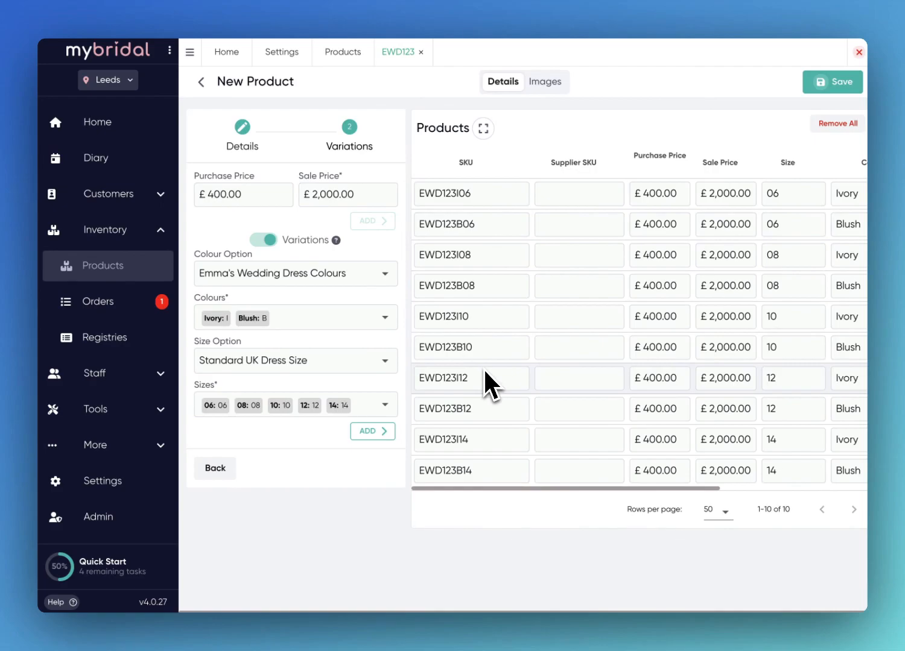
scroll(546, 347, "right", 3)
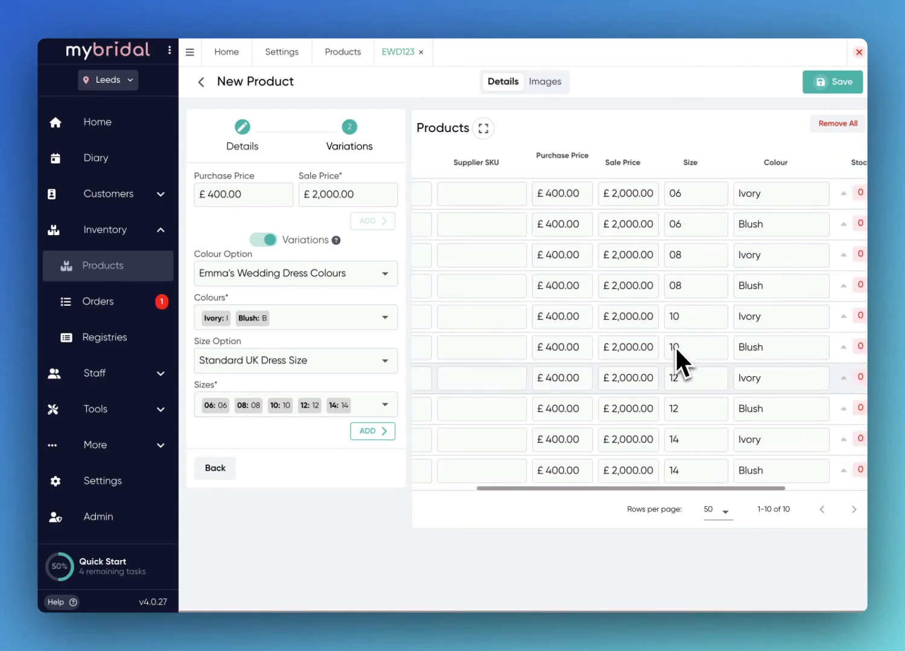
scroll(621, 383, "left", 3)
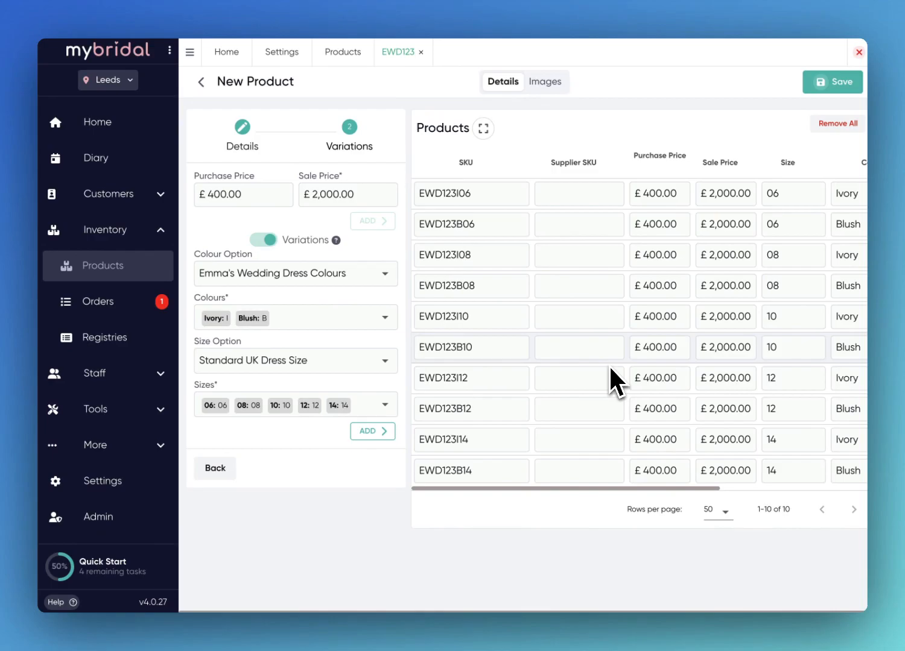
Set the stock of the size 10 Ivory variation to 1
scroll(608, 364, "right", 4)
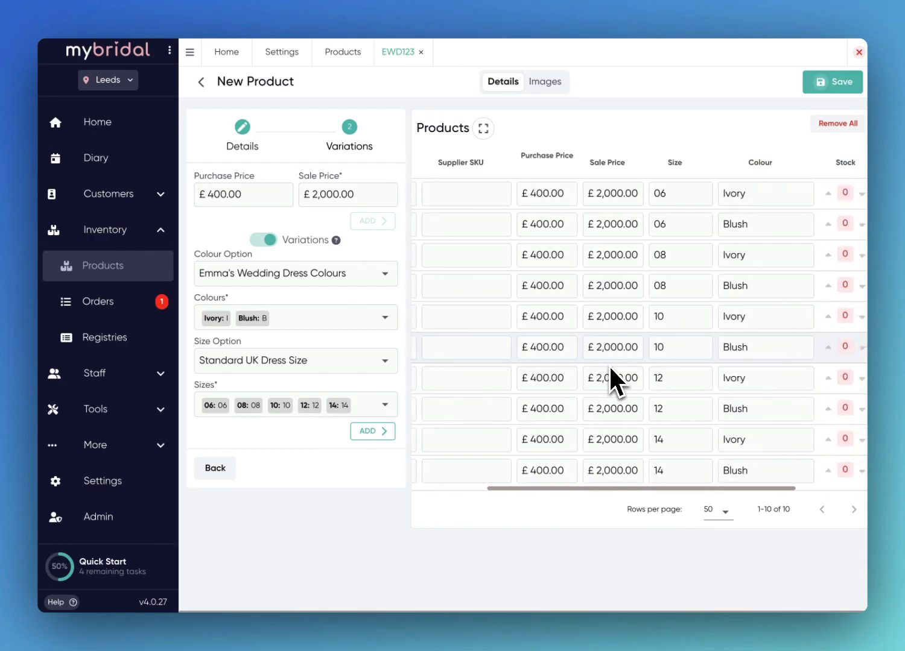
scroll(609, 365, "right", 4)
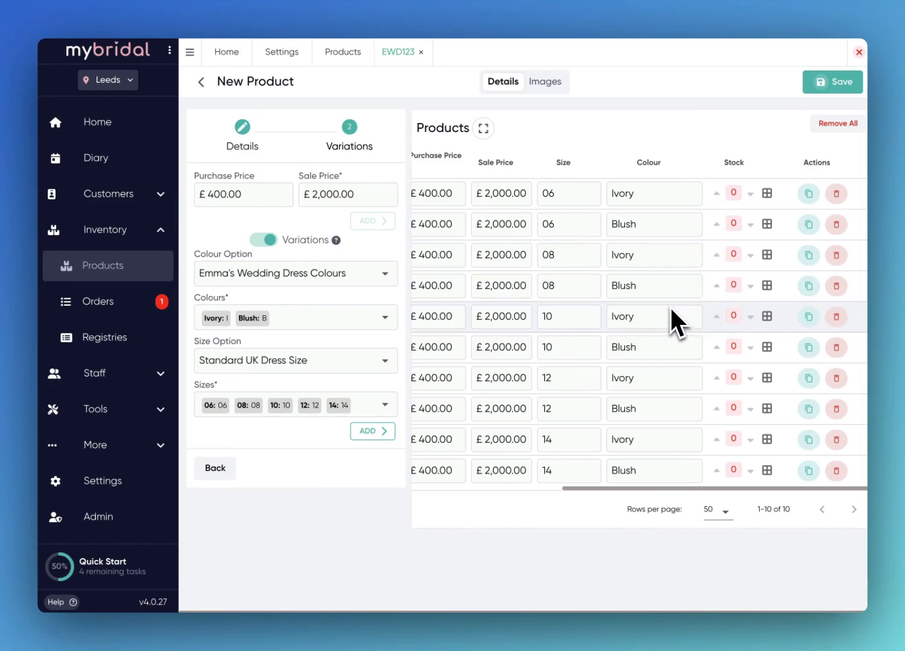
left_click(716, 319)
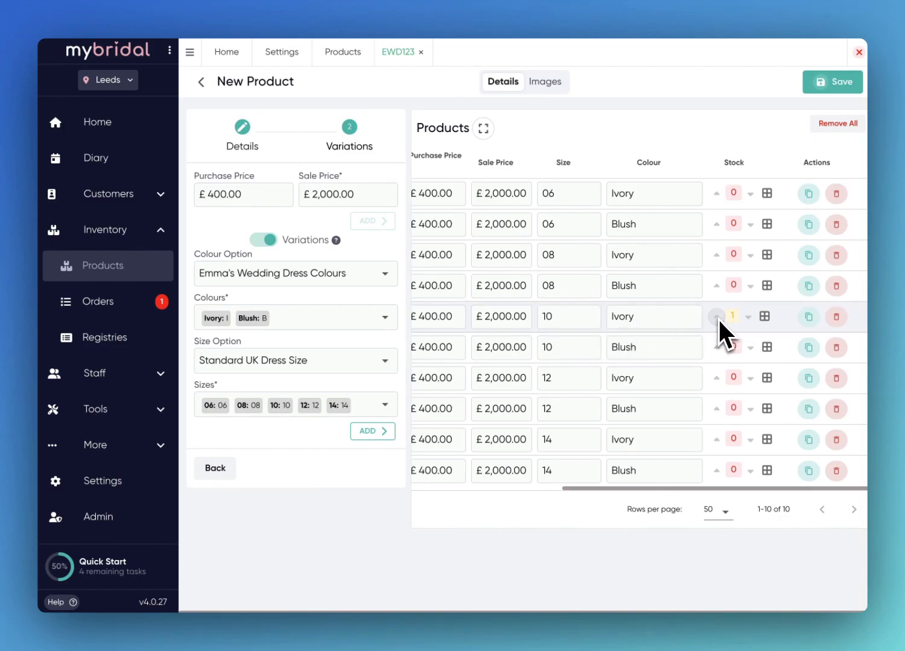
Try allocating a stock of 1 to the London store for the size 10 Ivory variation, and discard the allocation
left_click(766, 319)
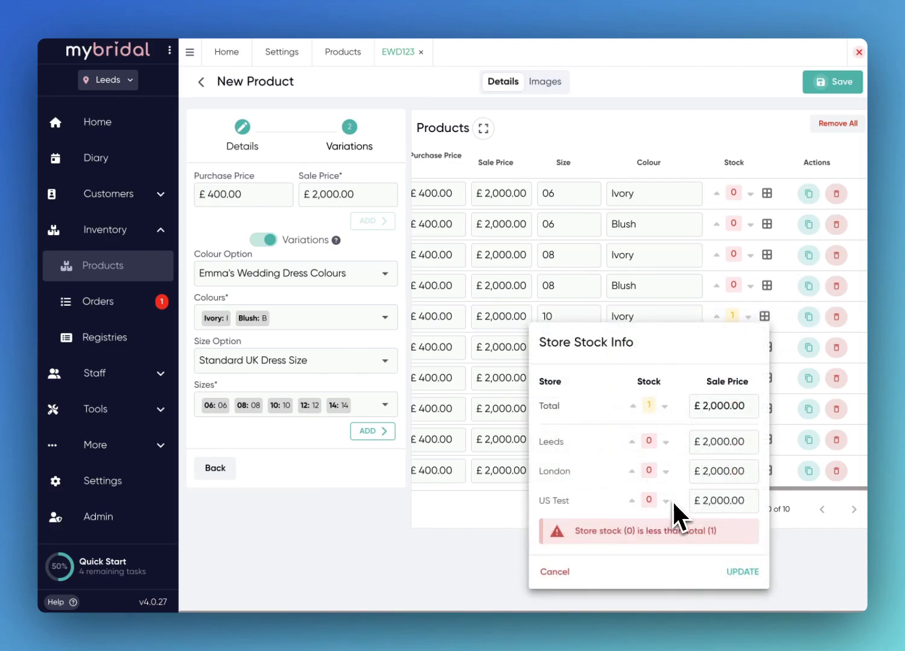
left_click(631, 471)
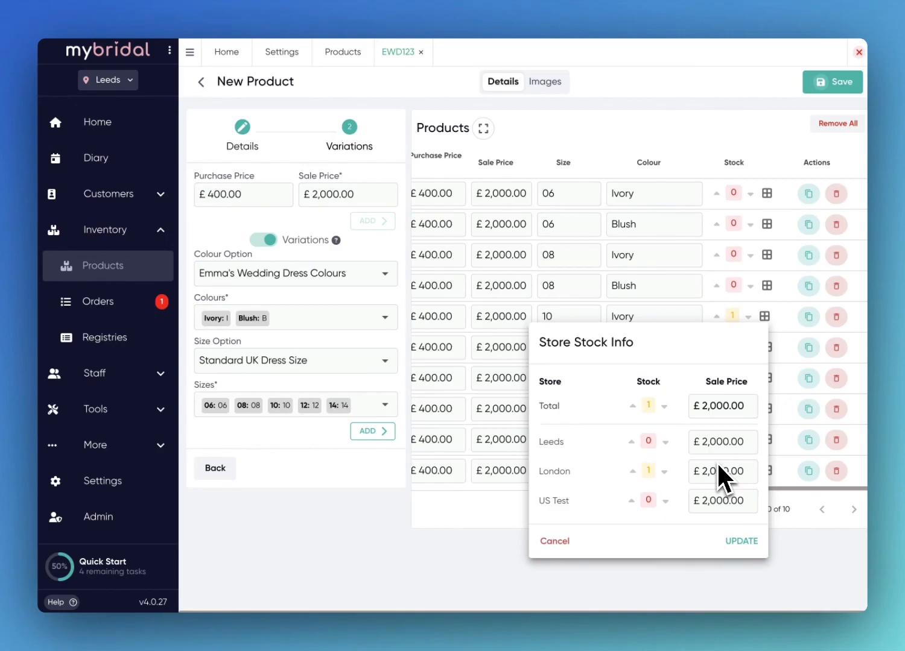
left_click(555, 542)
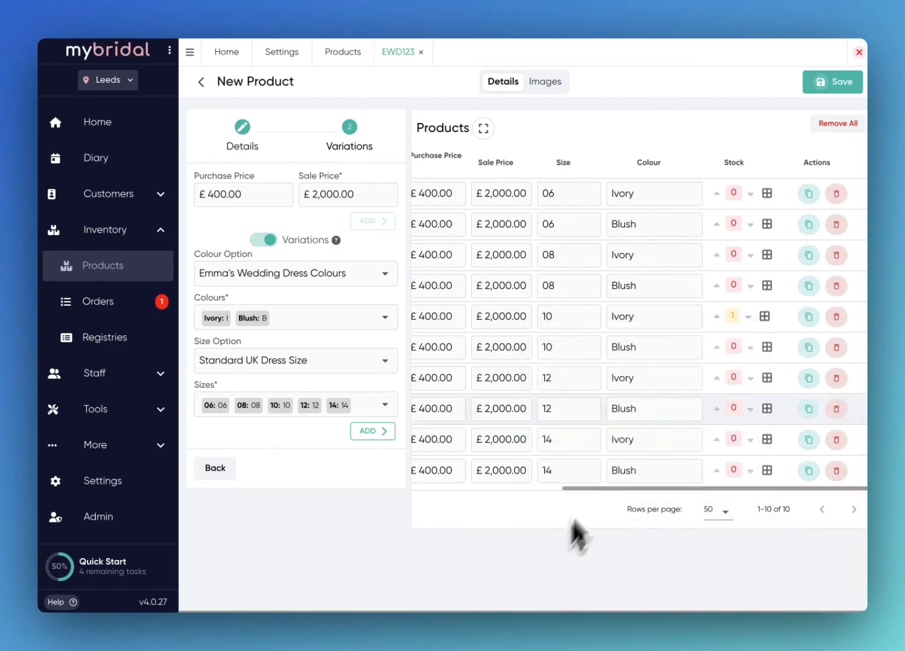
Save the new product with its variations
scroll(751, 349, "left", 5)
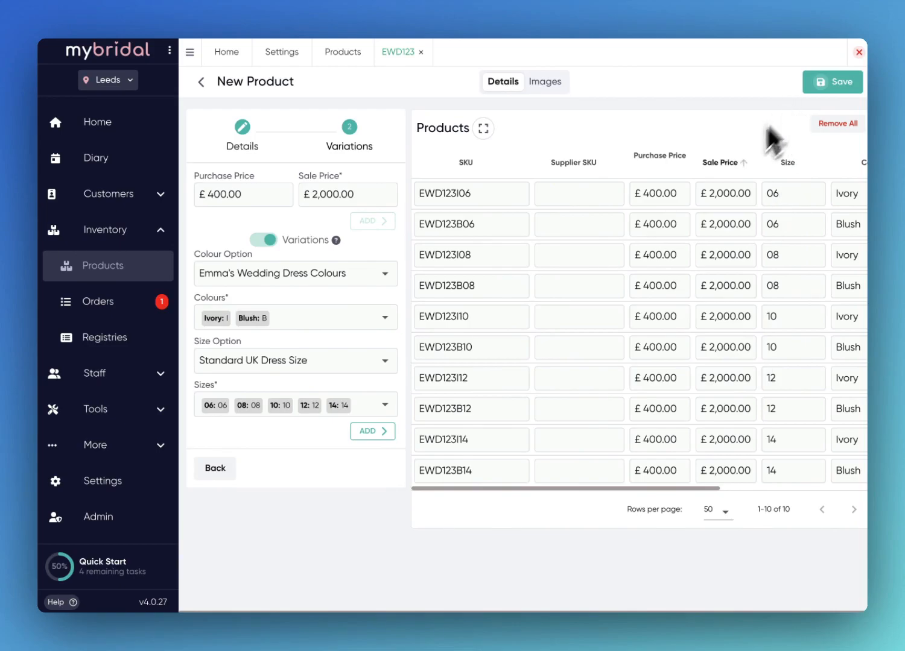
left_click(840, 82)
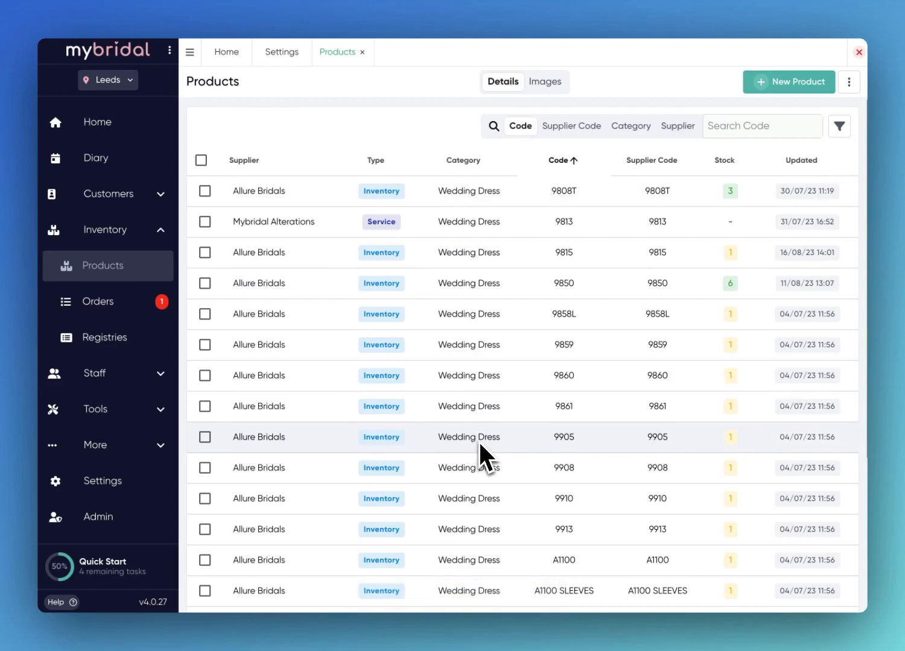
Sort the products list by type and, after that, by category
scroll(378, 422, "down", 3)
scroll(378, 421, "up", 3)
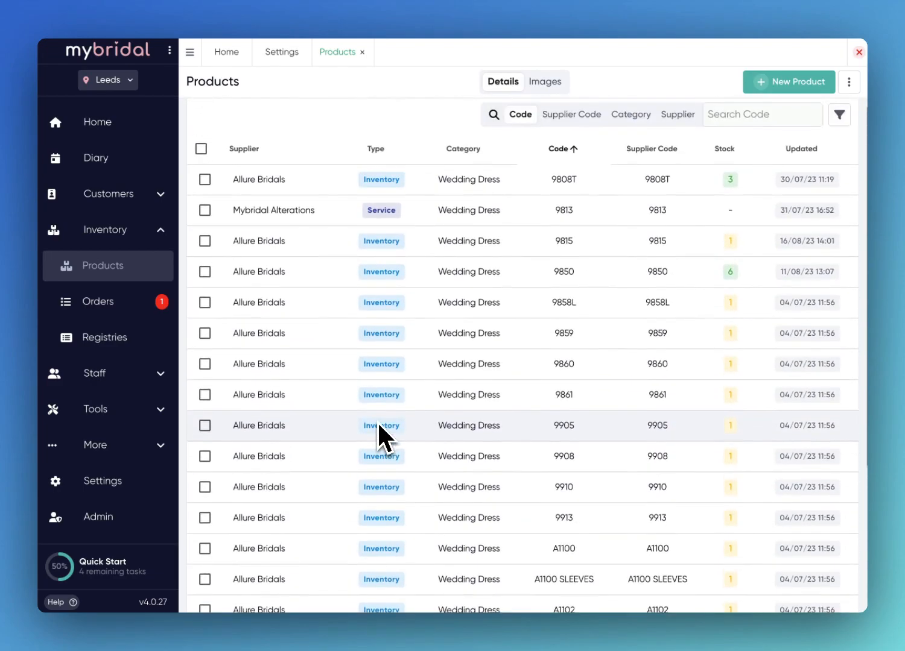
left_click(389, 160)
left_click(360, 161)
left_click(469, 161)
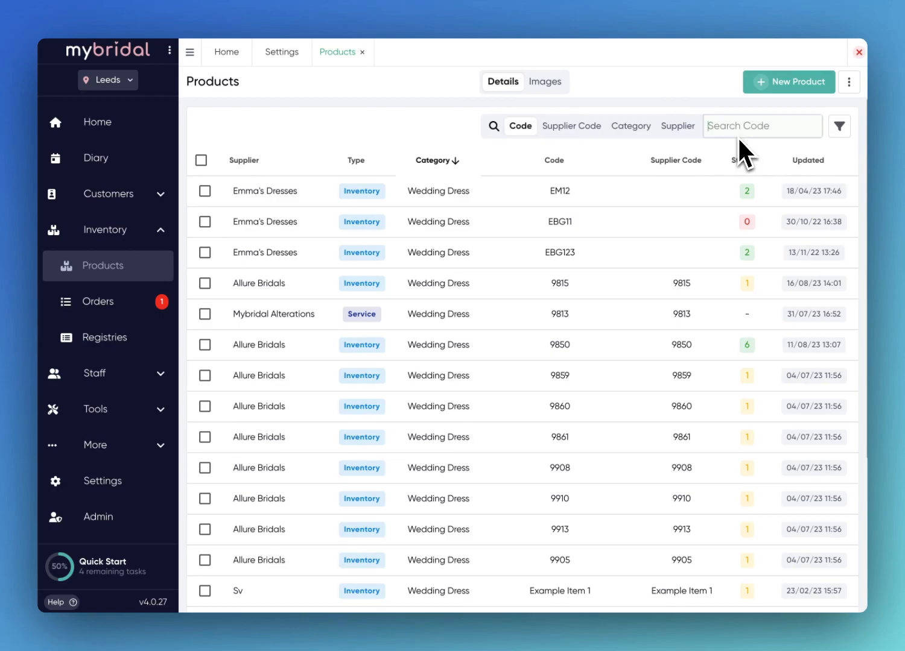
Search the product codes for EWD and expand product EWD123 to review its variations
type("EWD")
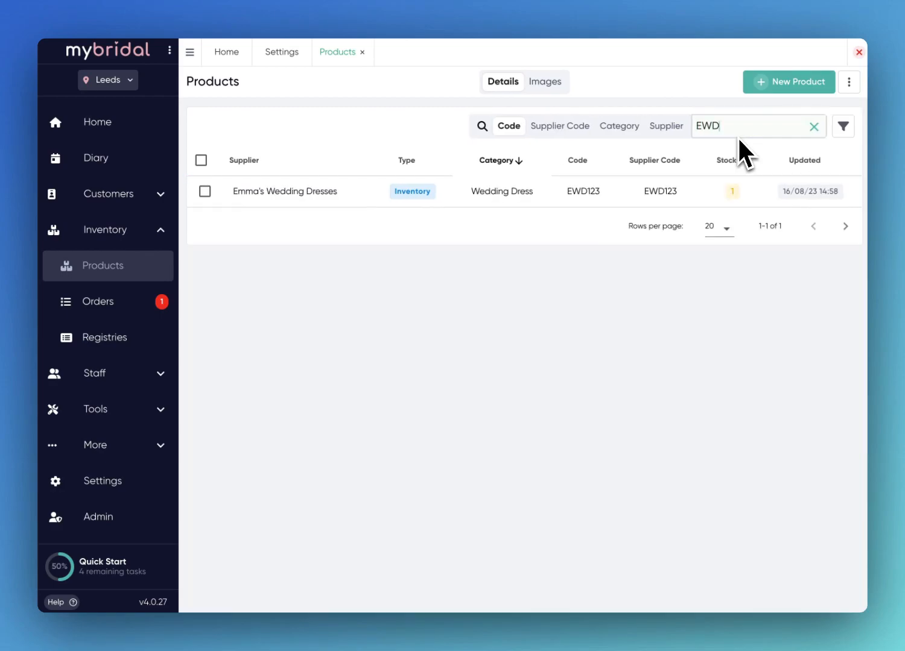
left_click(559, 195)
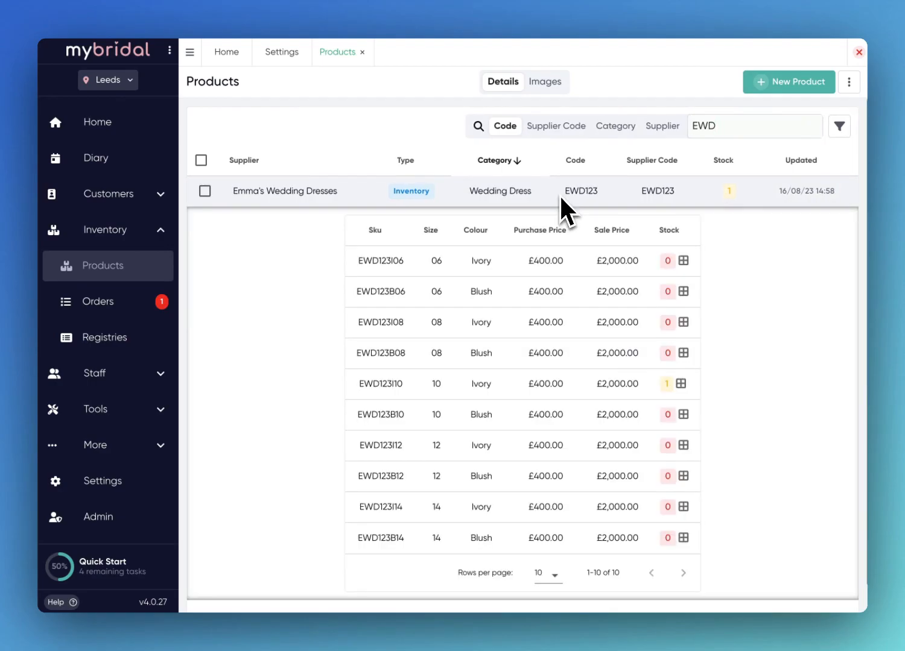
scroll(450, 485, "down", 1)
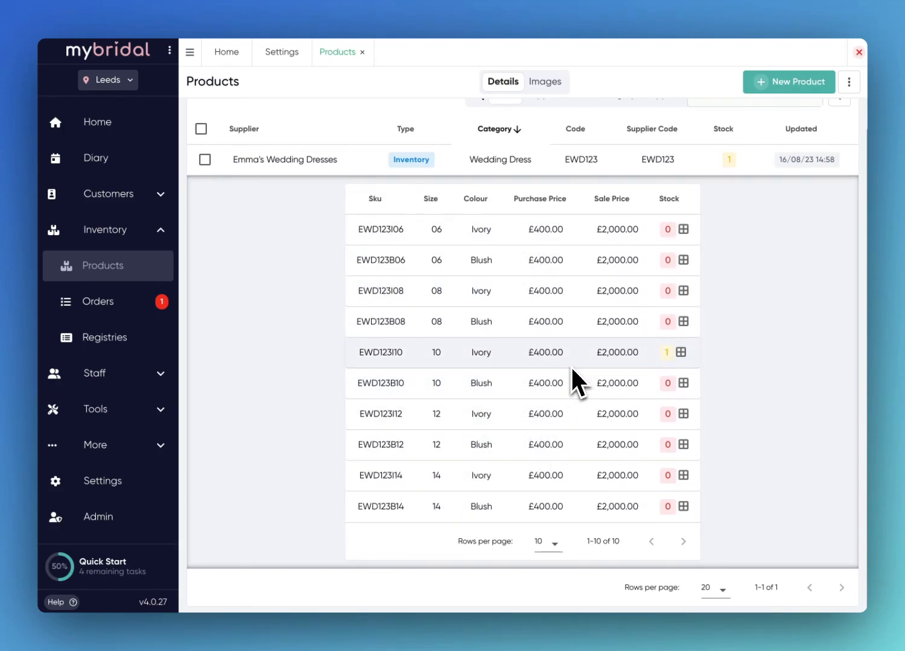
Open product EWD123 for editing and set the sale price of all its variations to £2,100 in bulk
left_click(507, 357)
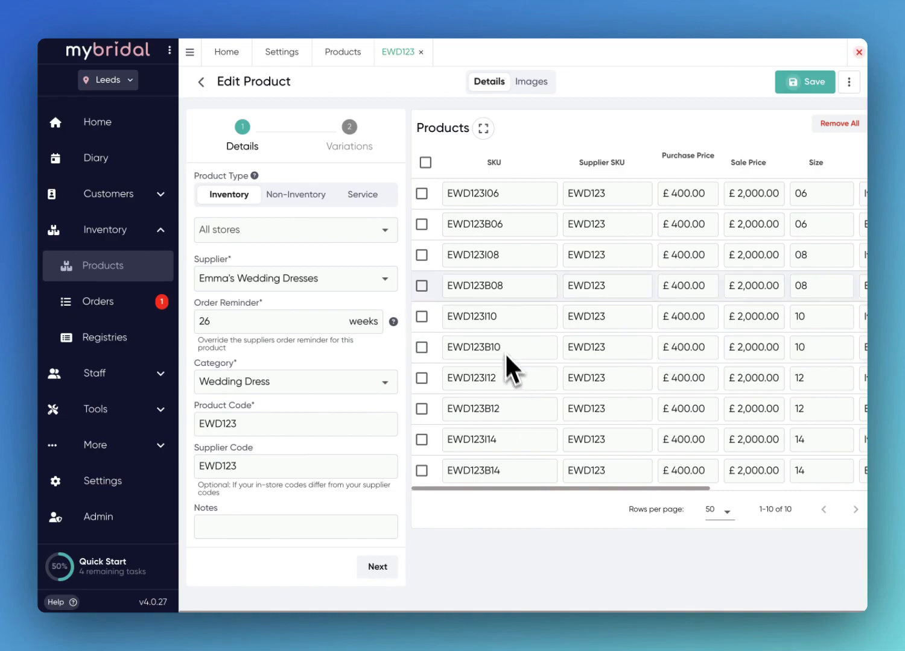
left_click(425, 162)
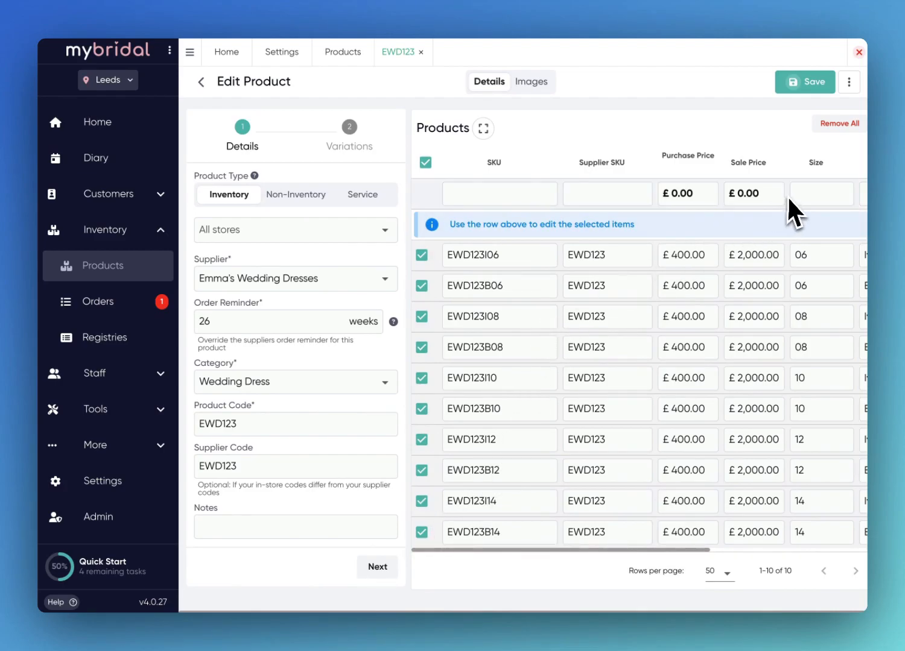
left_click(748, 198)
type("2100")
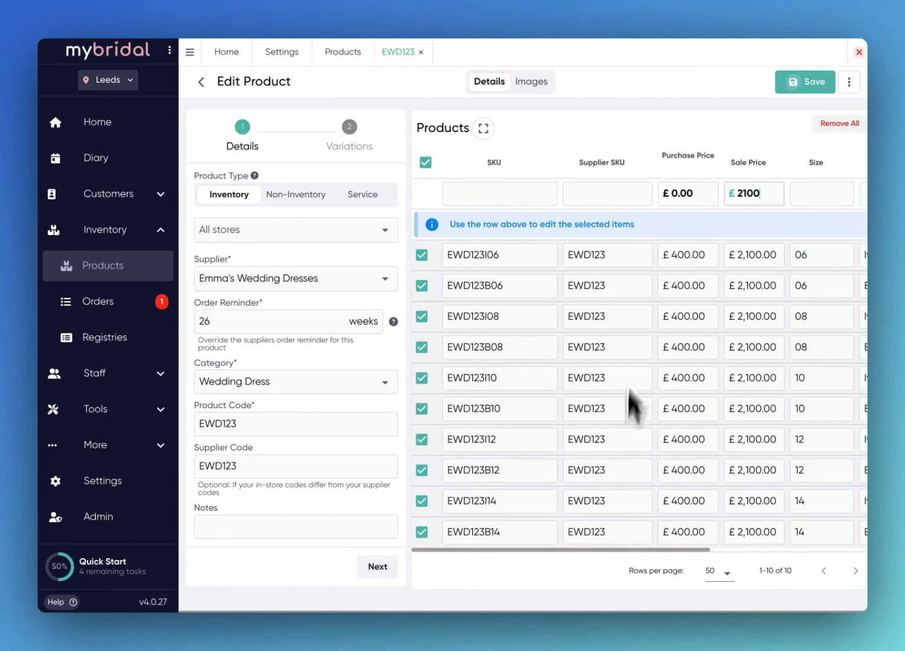
View the images section of product EWD123 and return to the products list
left_click(533, 85)
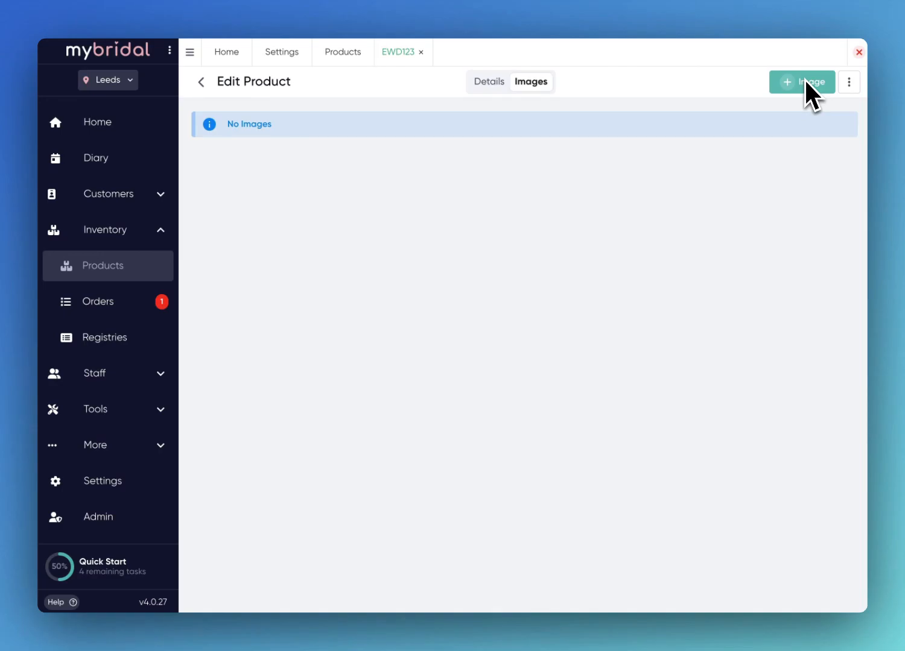
left_click(199, 82)
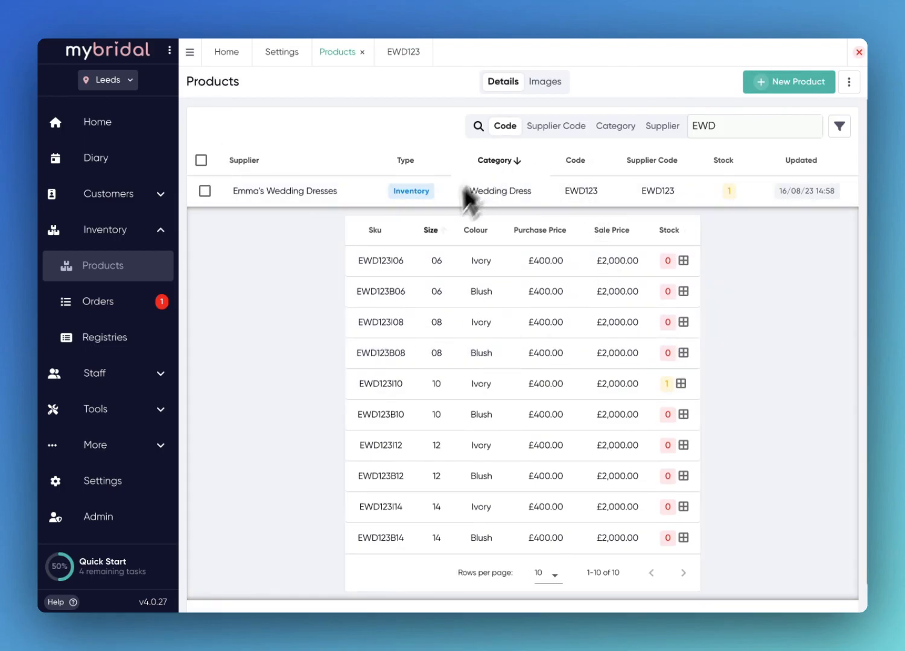